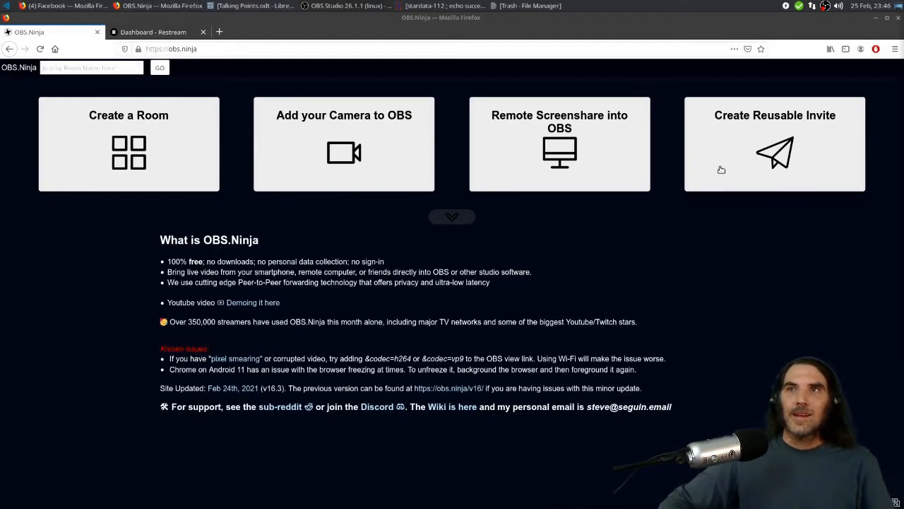
# Generate a reusable guest invite link in OBS.Ninja with the default options.
pyautogui.click(769, 139)
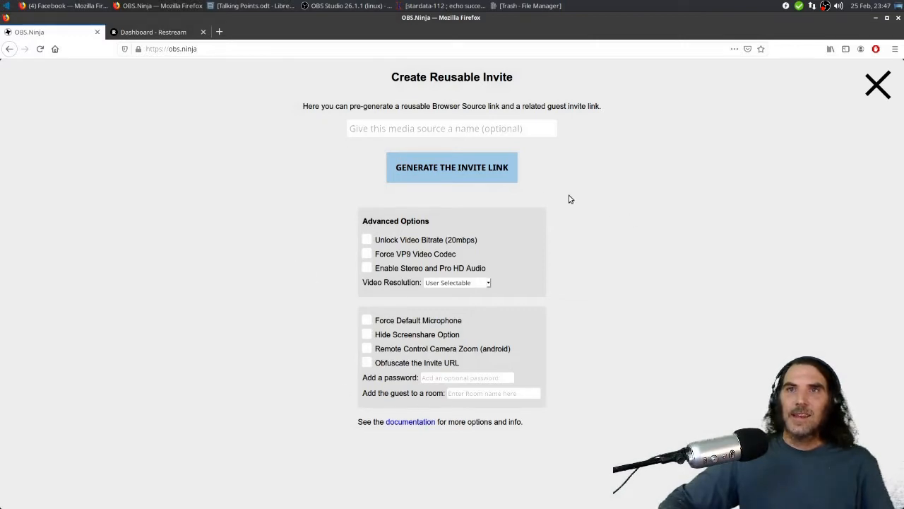
pyautogui.click(422, 170)
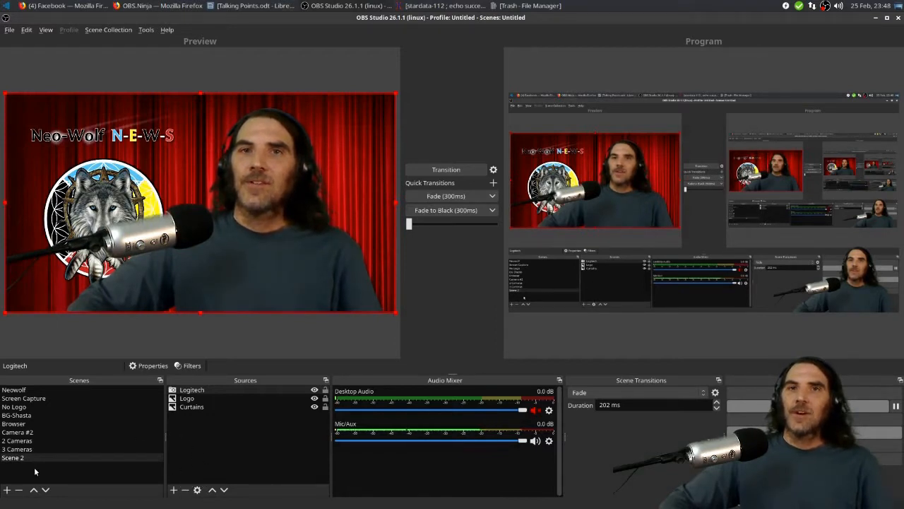
# Switch to OBS Studio and add a new browser source to Scene 2, using the copied OBS.Ninja view link as its URL.
pyautogui.click(173, 490)
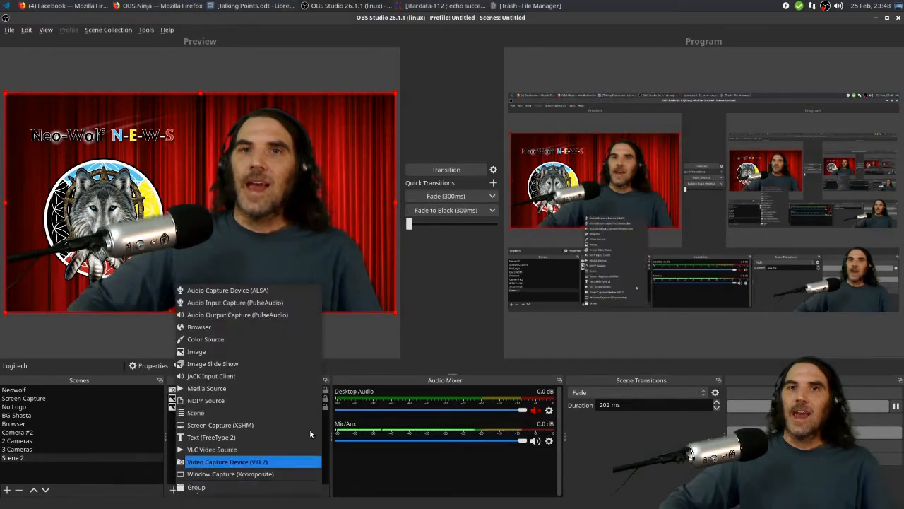
pyautogui.click(229, 328)
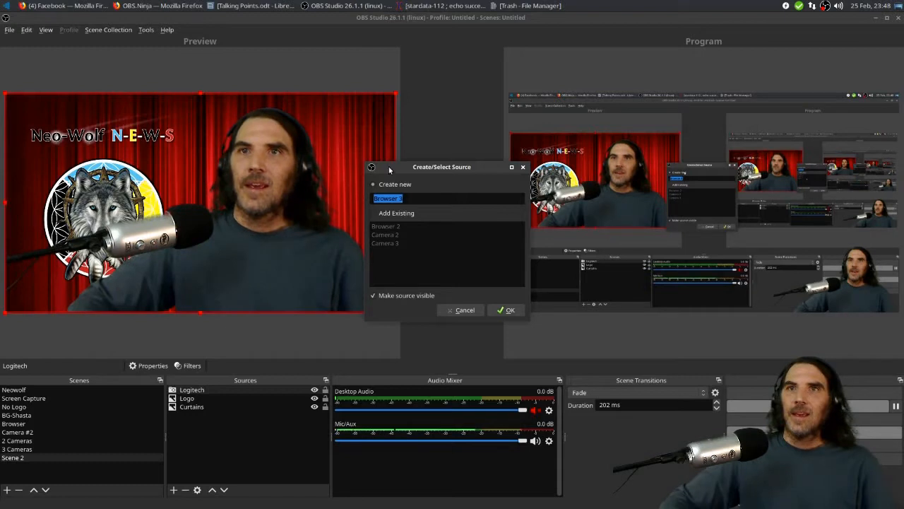
pyautogui.click(504, 310)
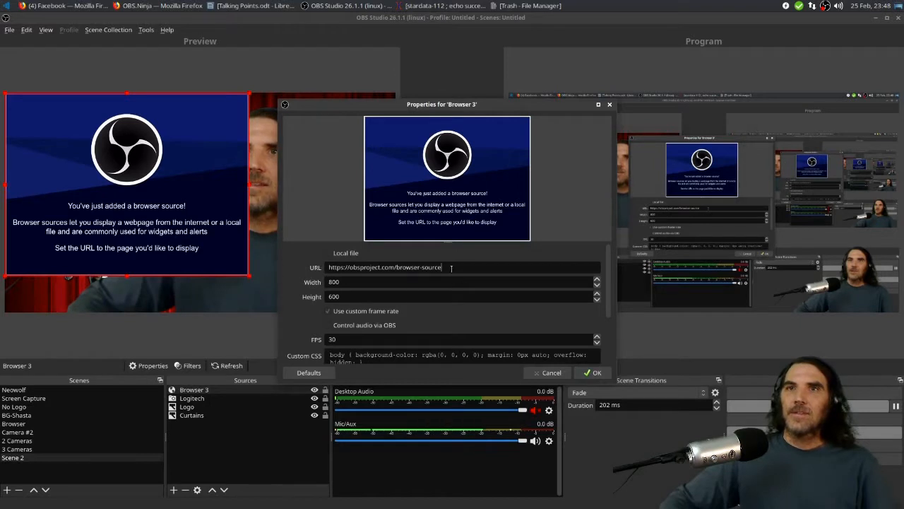
pyautogui.moveTo(445, 268); pyautogui.dragTo(330, 267)
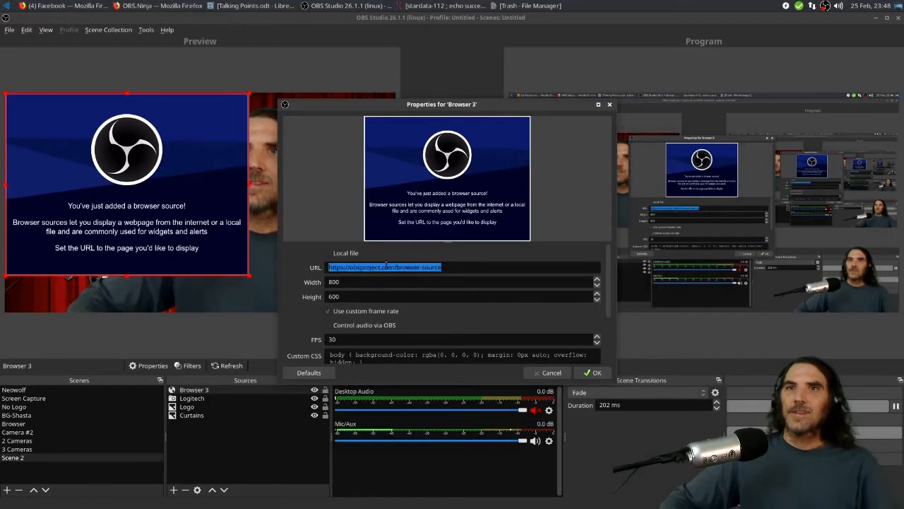
pyautogui.rightClick(387, 268)
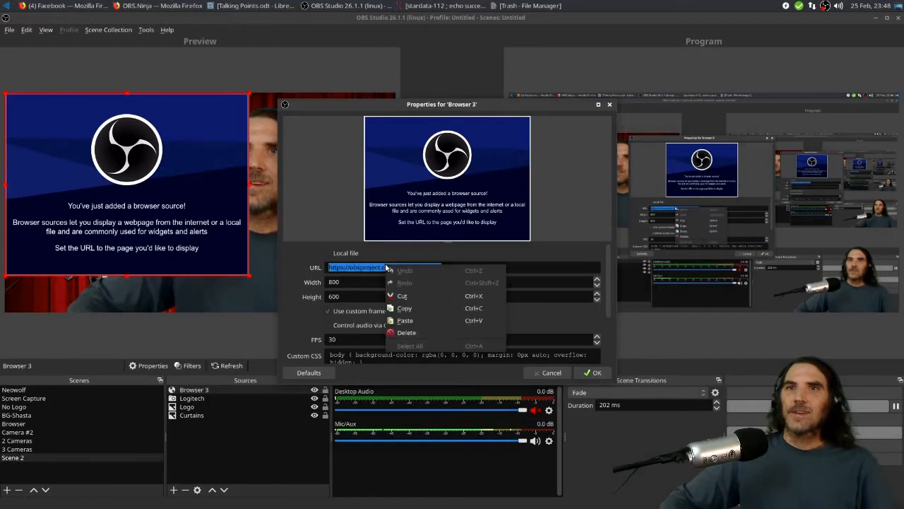
pyautogui.click(408, 320)
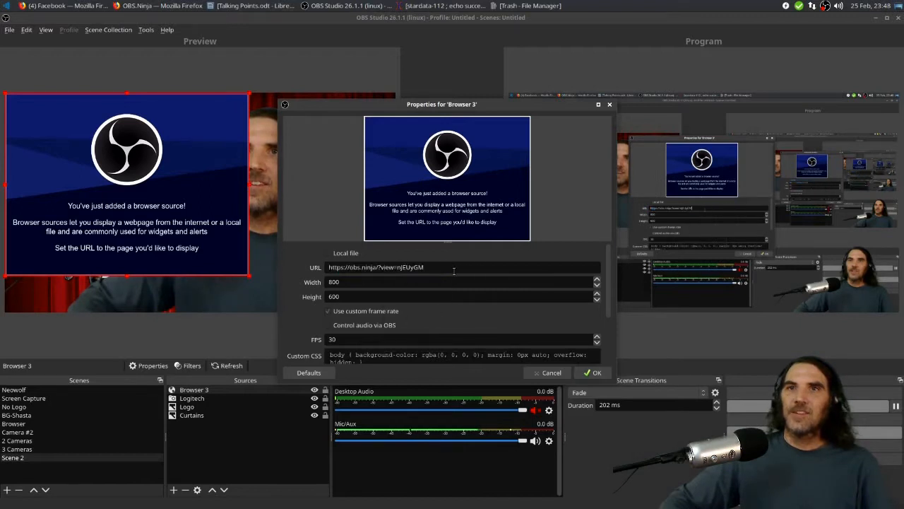
pyautogui.click(594, 372)
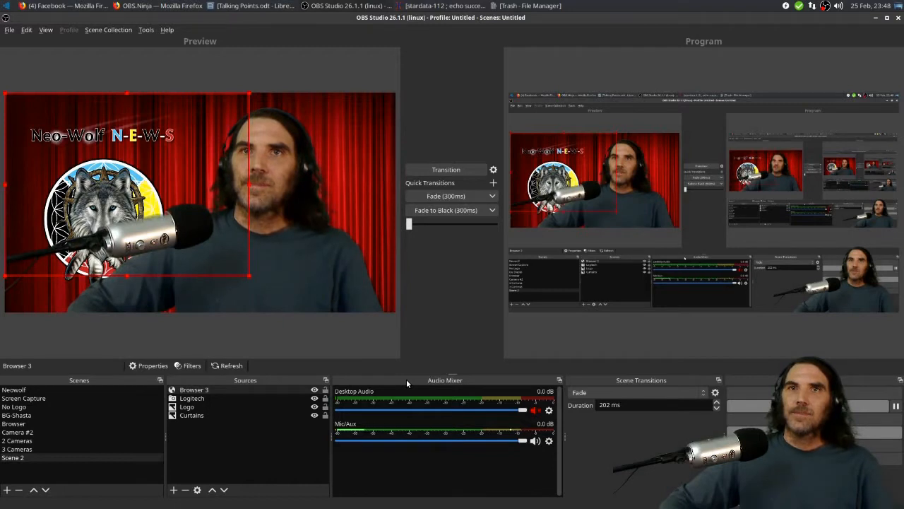
# Delete the new browser source from Scene 2.
pyautogui.press('Delete')
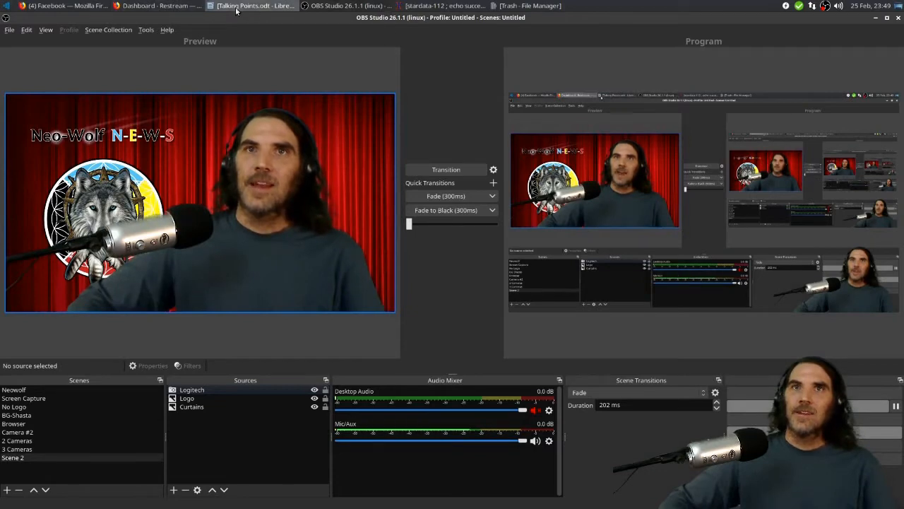
# Switch to the Restream dashboard in Firefox, look through the services offered for a new channel, and return to the destinations.
pyautogui.click(161, 5)
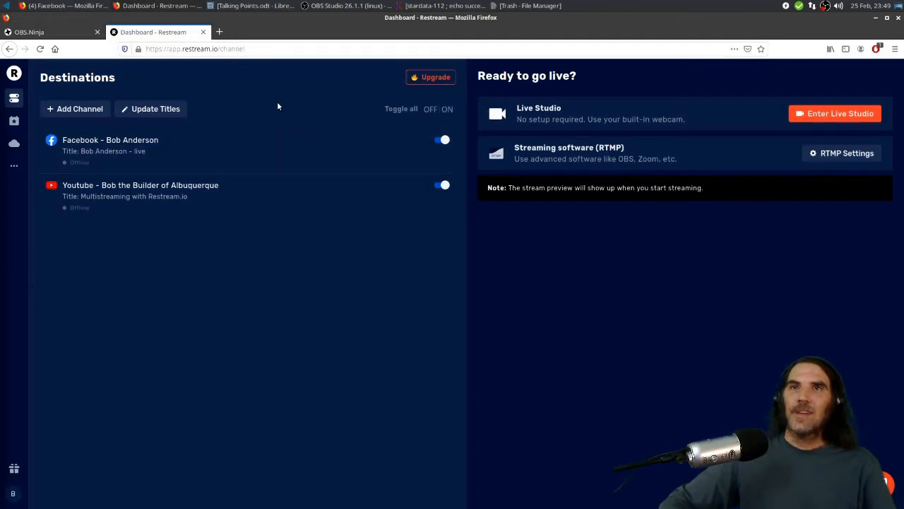
pyautogui.click(73, 111)
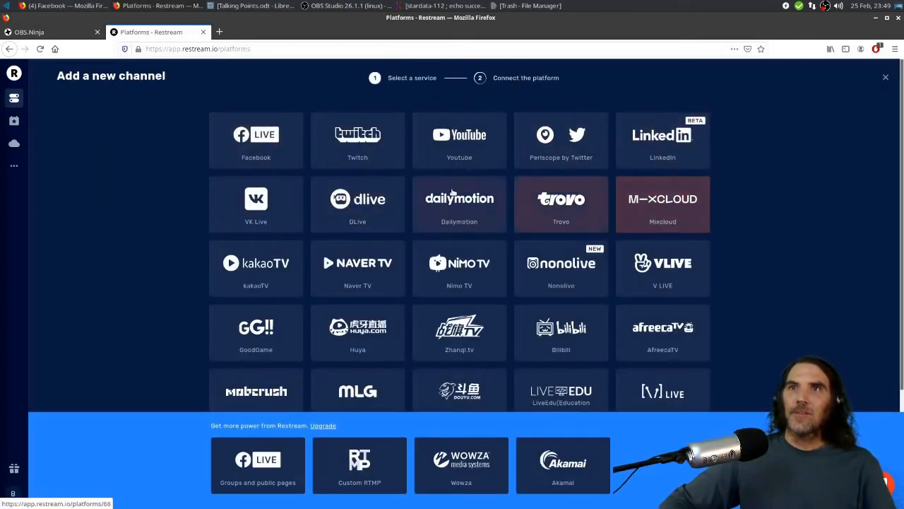
pyautogui.scroll(-3, 568, 276)
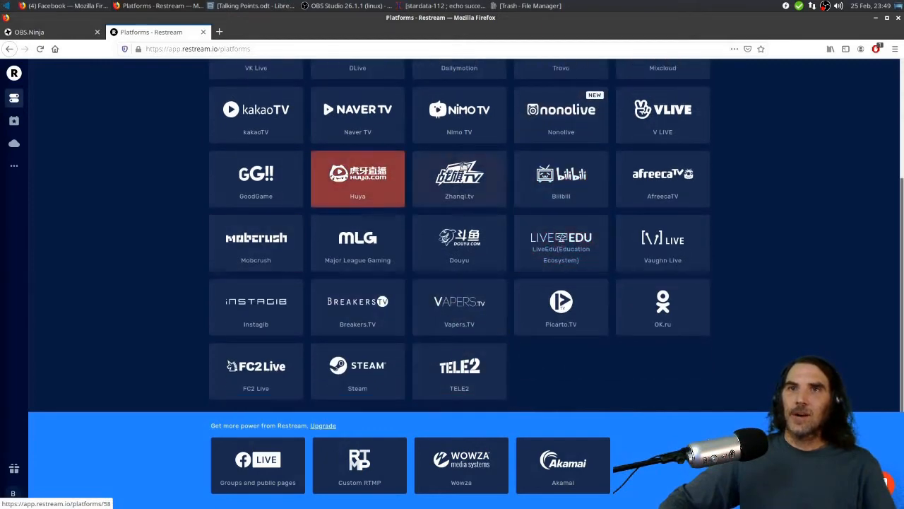
pyautogui.scroll(3, 473, 234)
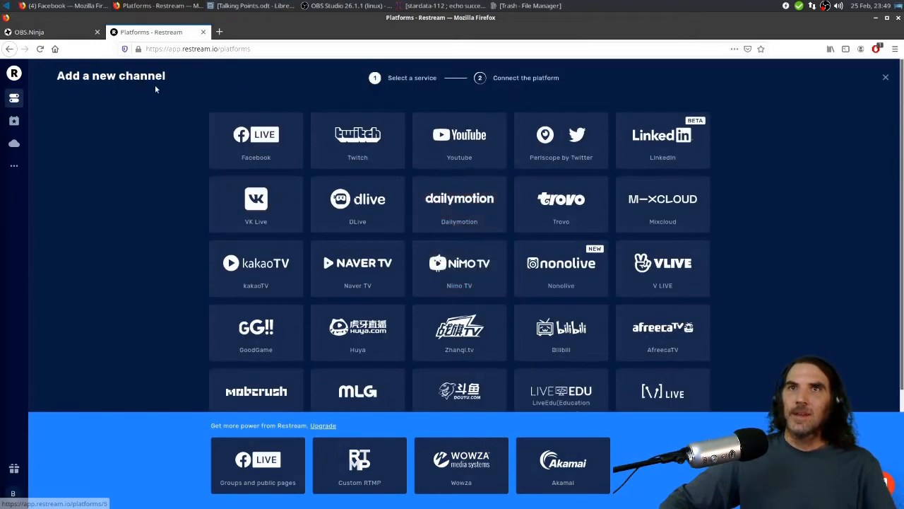
pyautogui.click(13, 99)
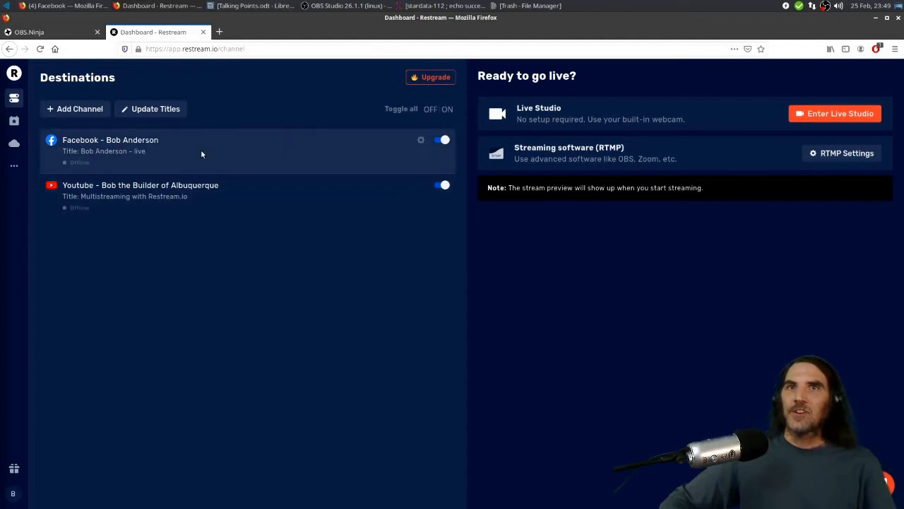
# Copy the RTMP URL from Restream's streaming software settings.
pyautogui.click(843, 160)
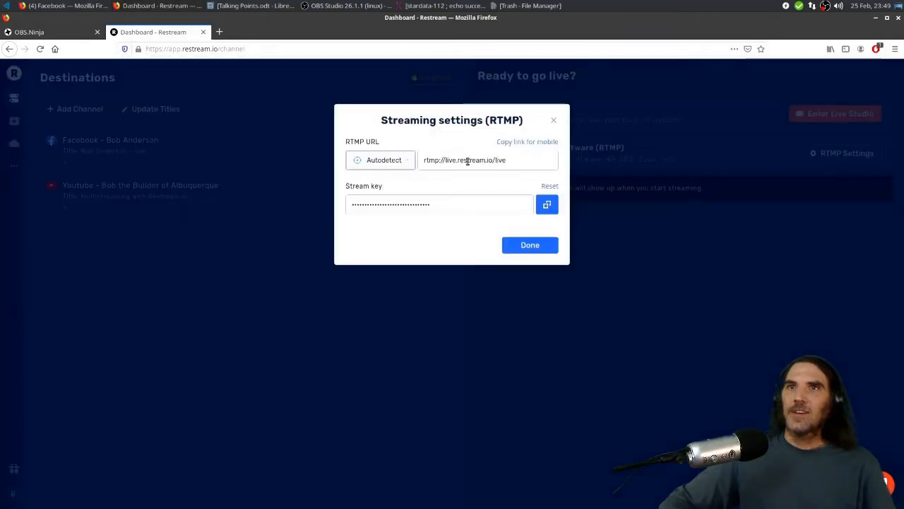
pyautogui.click(513, 160)
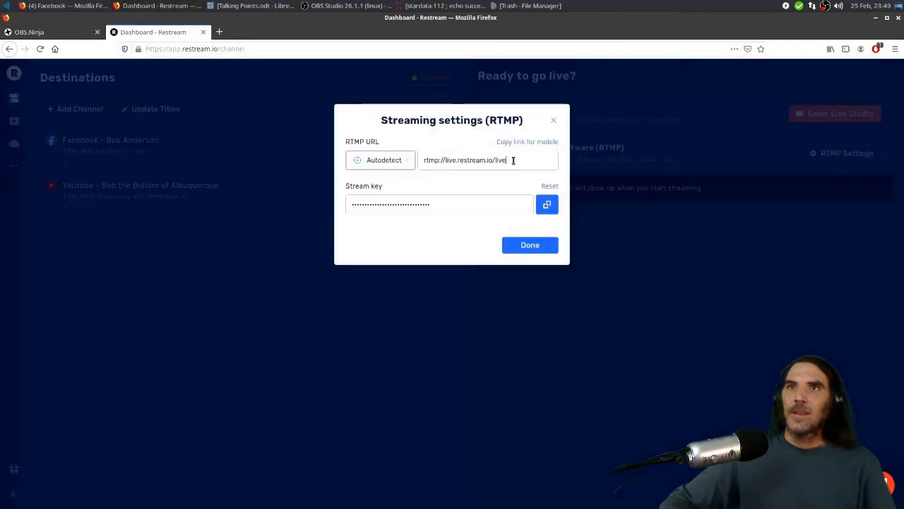
pyautogui.tripleClick(427, 160)
pyautogui.hotkey('ctrl', 'c')
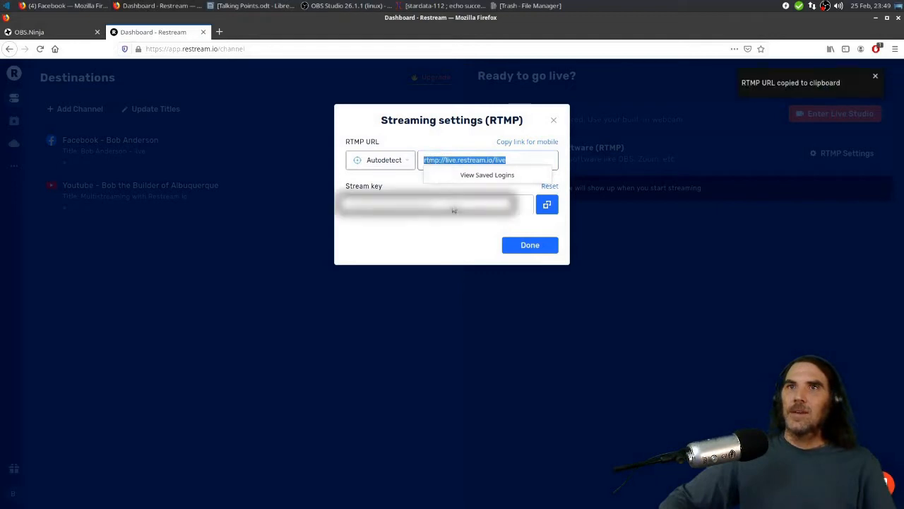
pyautogui.click(486, 184)
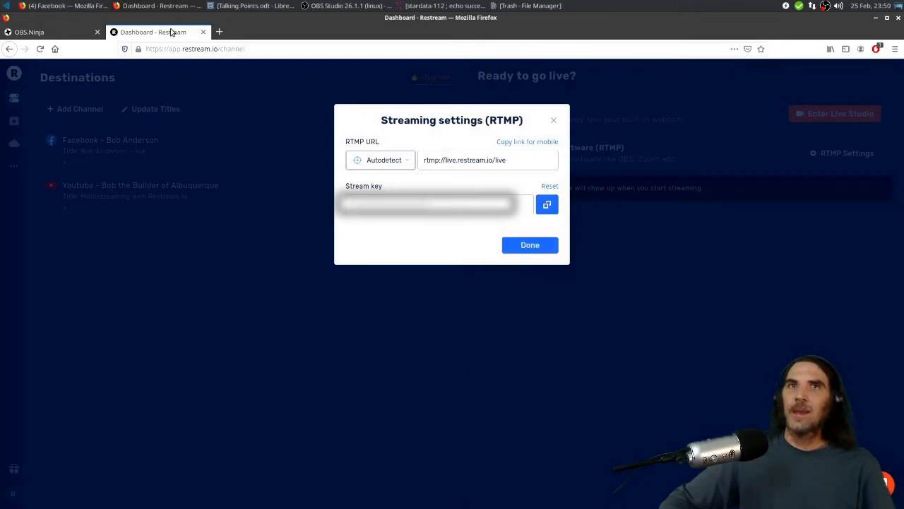
# Switch to OBS Studio and review the service, server and stream key in its stream settings.
pyautogui.click(349, 5)
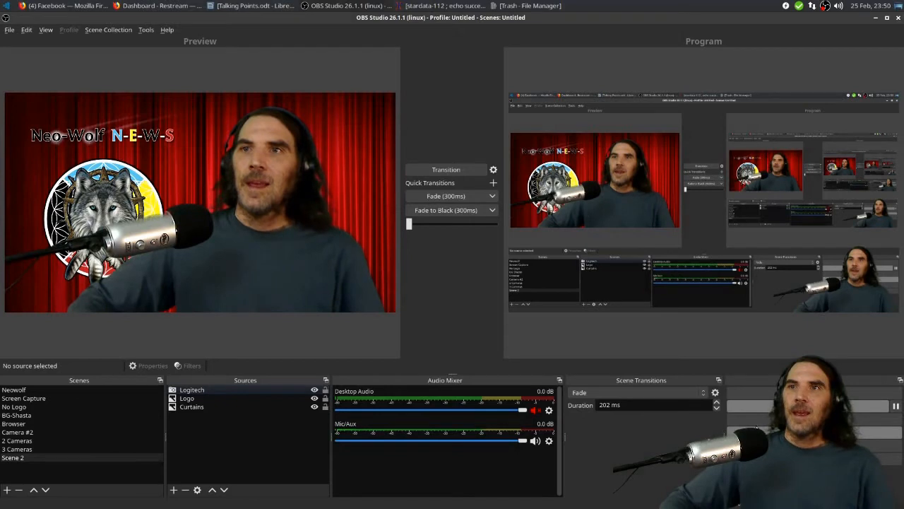
pyautogui.click(814, 445)
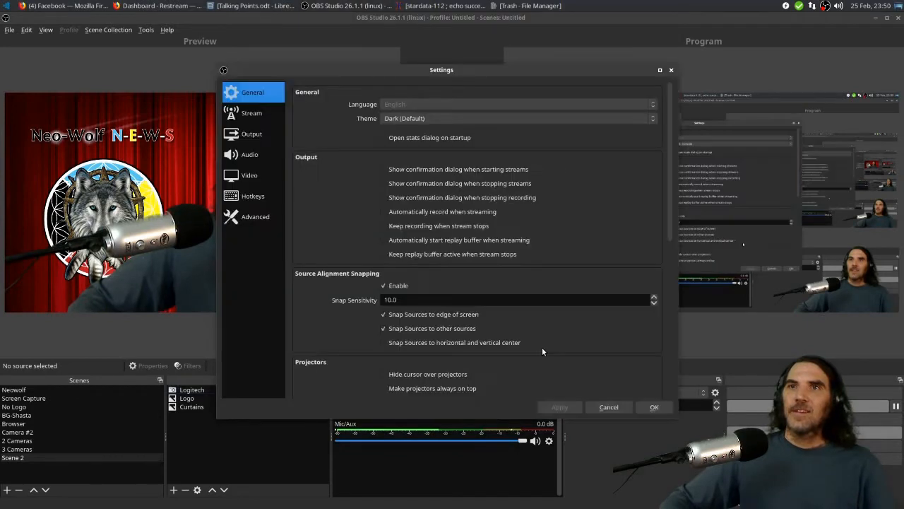
pyautogui.click(262, 117)
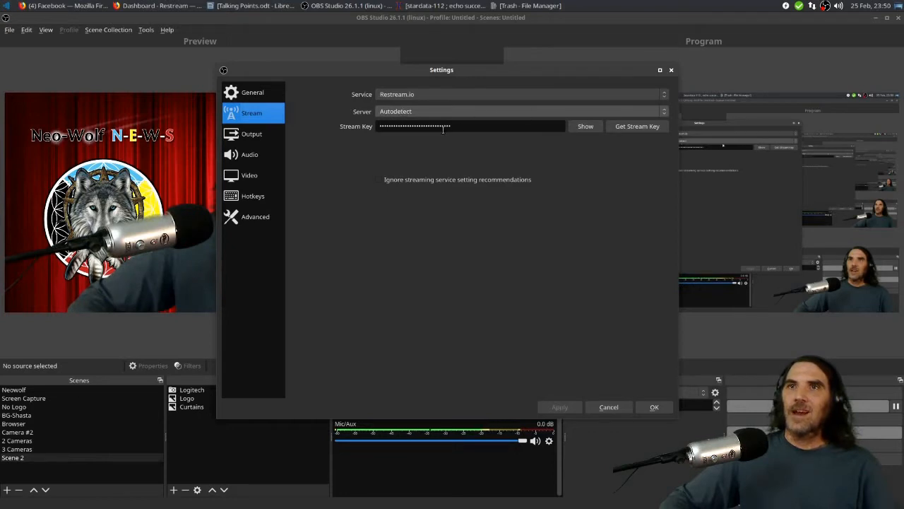
pyautogui.moveTo(472, 124); pyautogui.dragTo(370, 125)
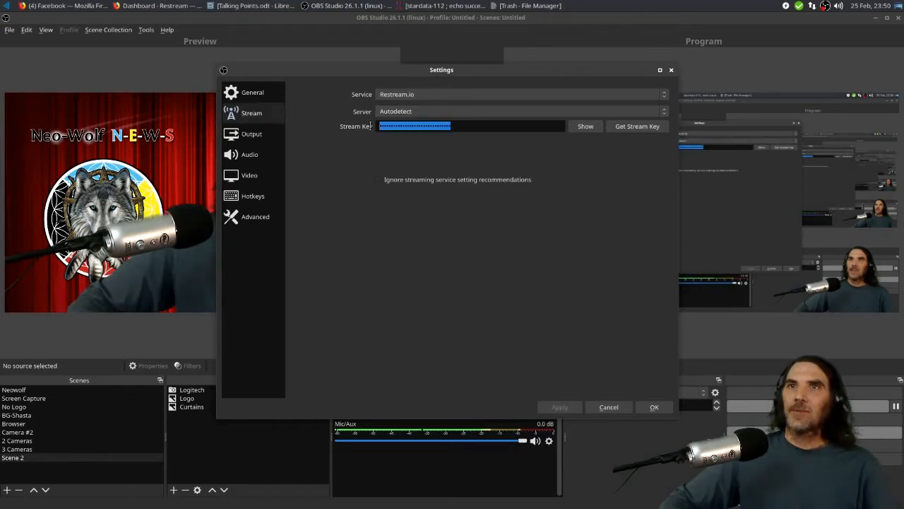
pyautogui.click(487, 148)
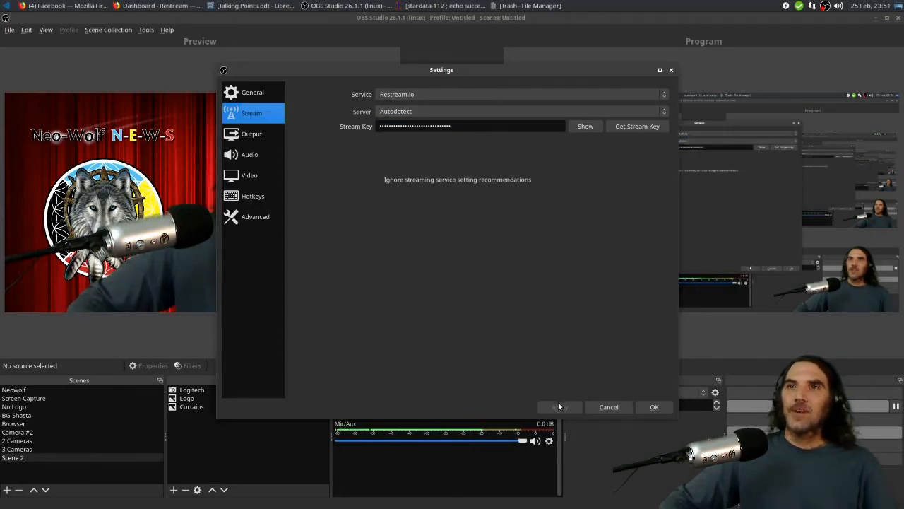
pyautogui.click(651, 407)
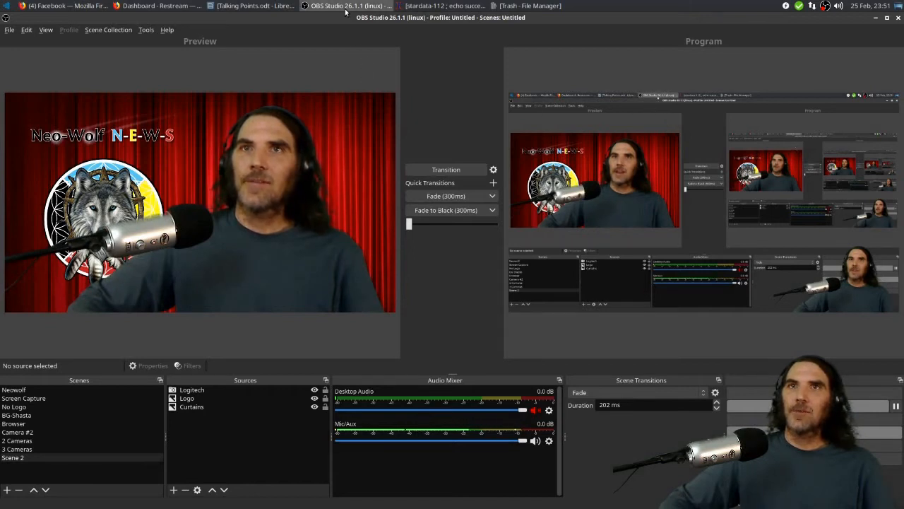
# Switch to the Restream dashboard and turn the Facebook and YouTube destinations off and back on.
pyautogui.click(149, 6)
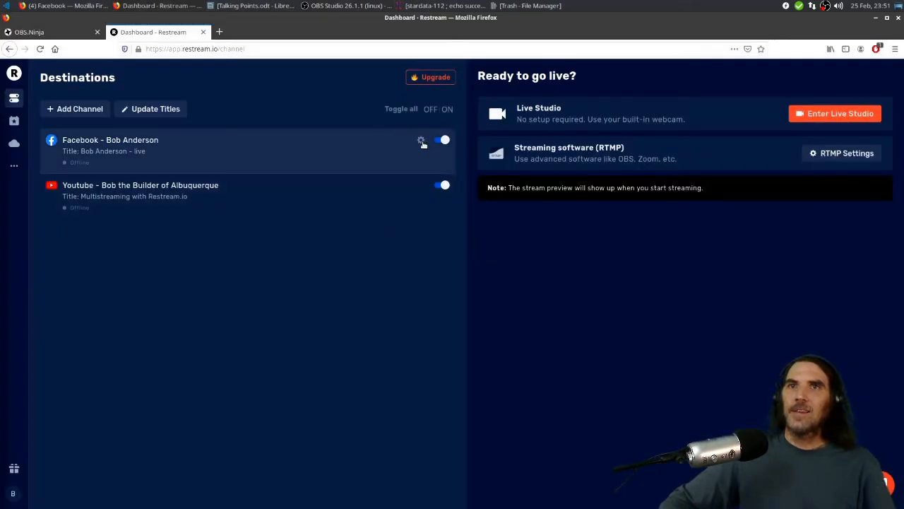
pyautogui.click(442, 141)
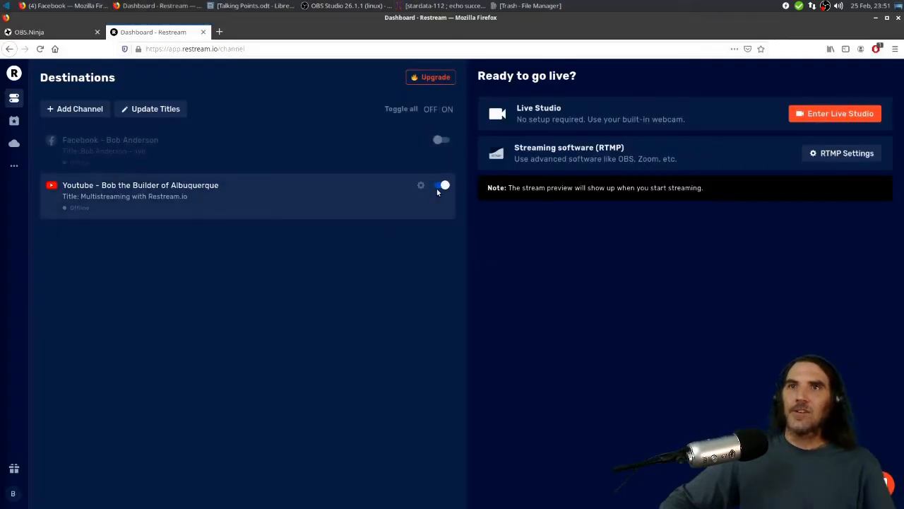
pyautogui.click(441, 185)
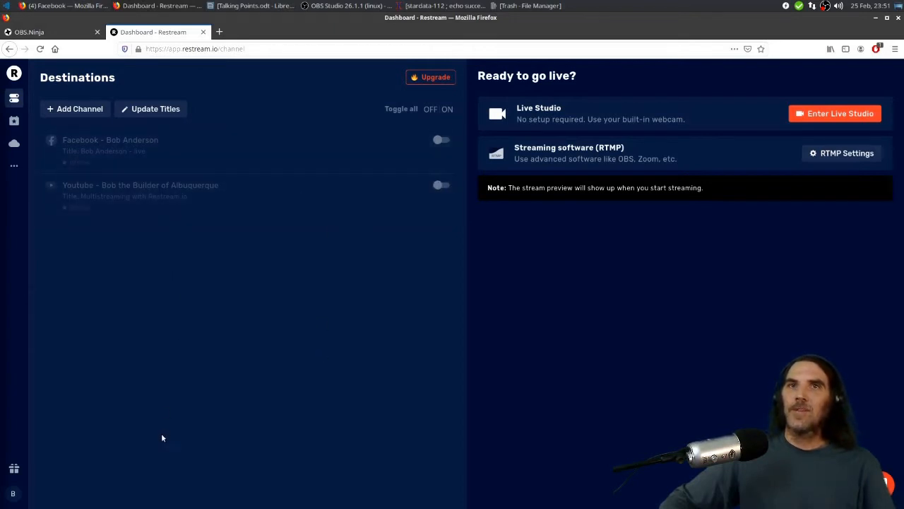
pyautogui.click(442, 140)
pyautogui.click(444, 186)
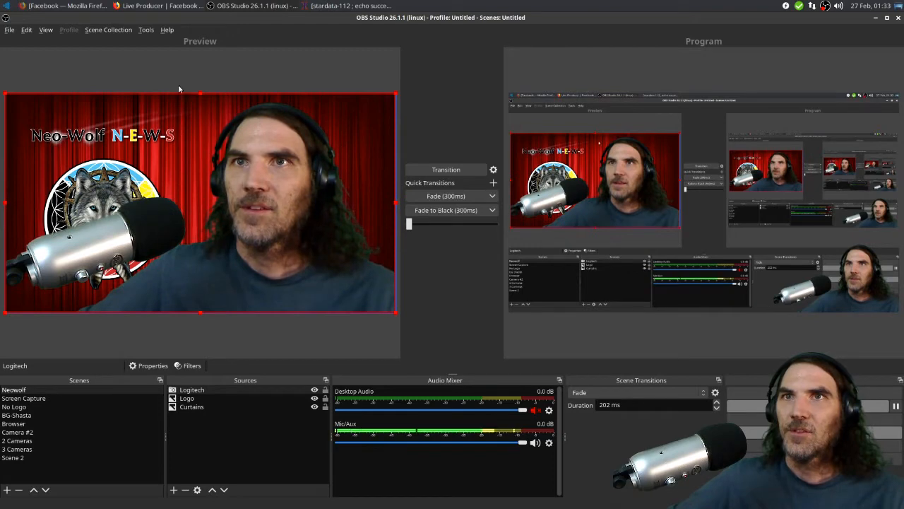
# Switch to Facebook Live Producer and choose a stream key as the live video setup method.
pyautogui.click(162, 6)
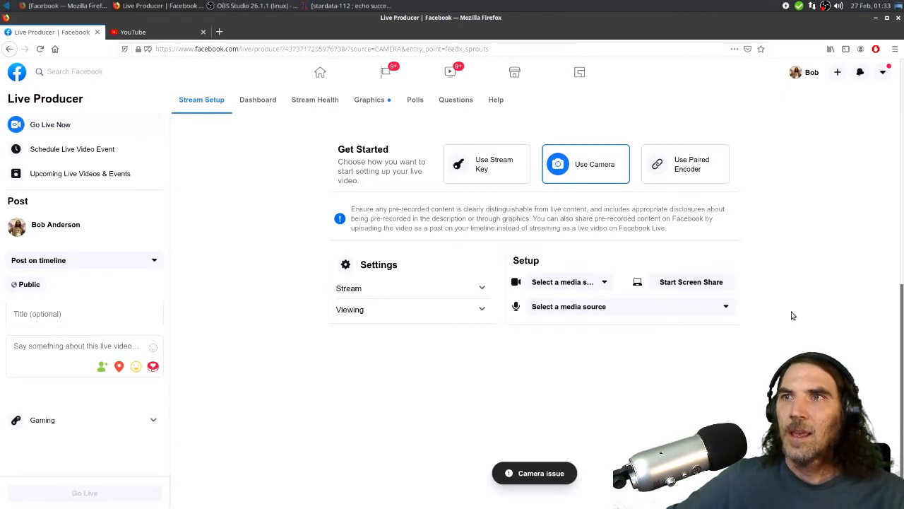
pyautogui.click(501, 169)
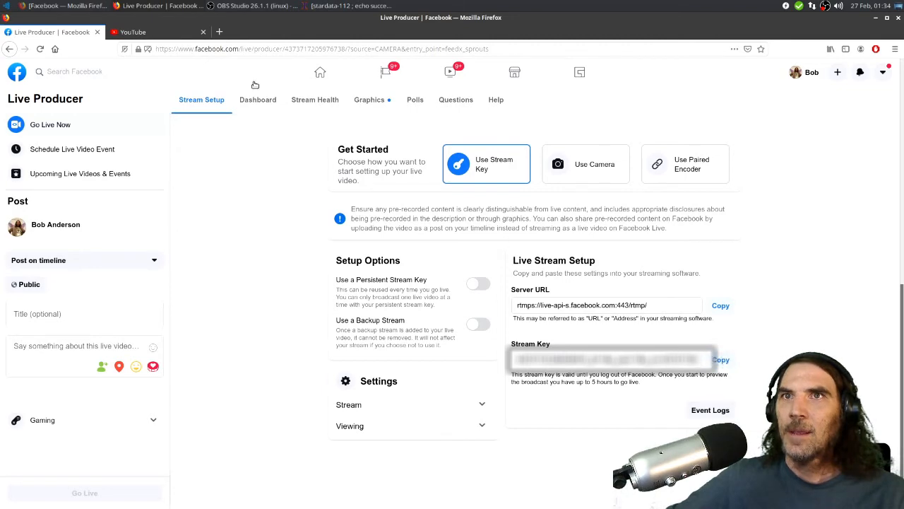
# Switch to OBS Studio, try Facebook Live as the stream service with the stream key selected for replacement, and discard the changes.
pyautogui.click(230, 9)
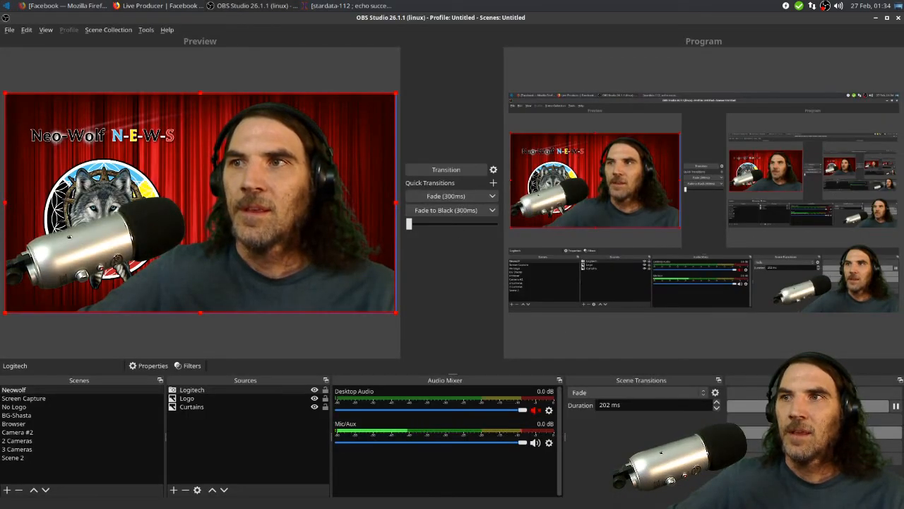
pyautogui.click(815, 446)
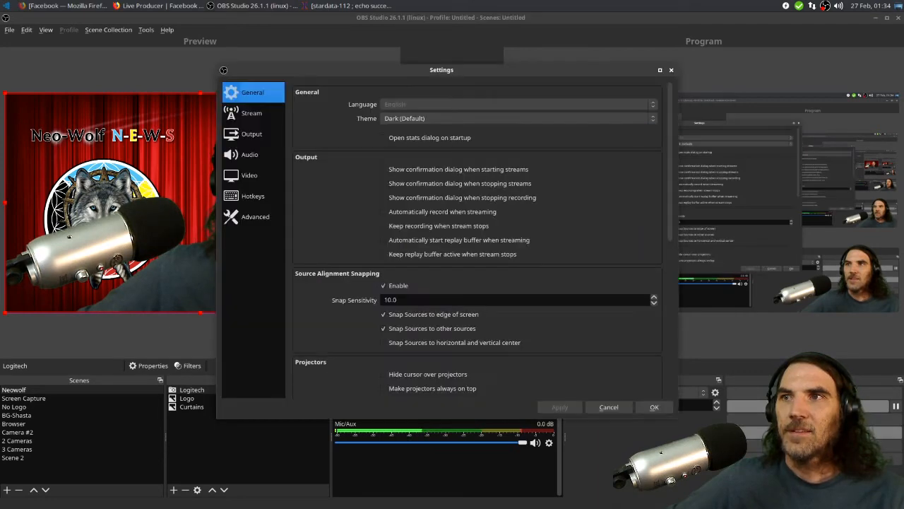
pyautogui.click(247, 115)
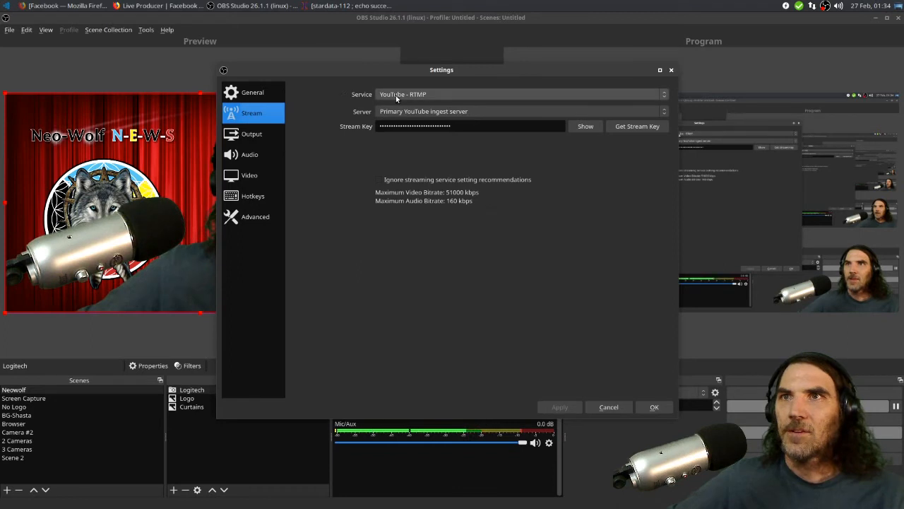
pyautogui.click(400, 96)
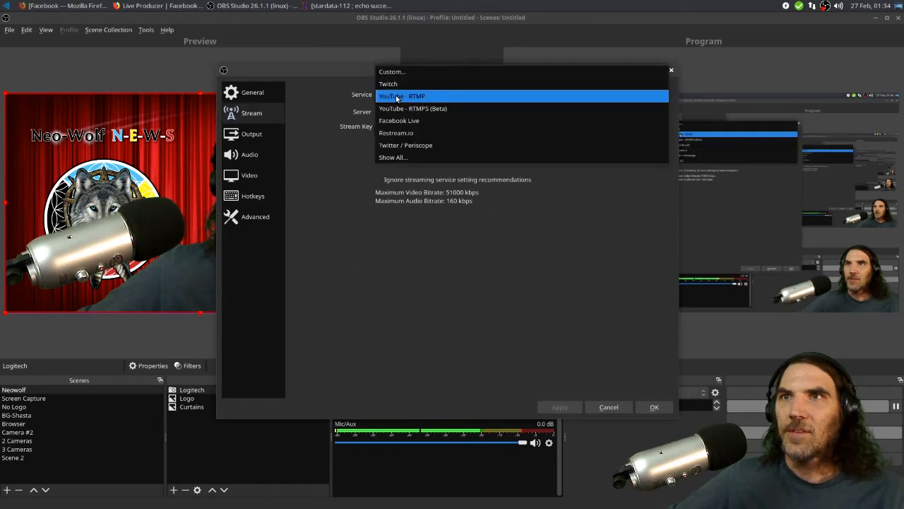
pyautogui.click(421, 121)
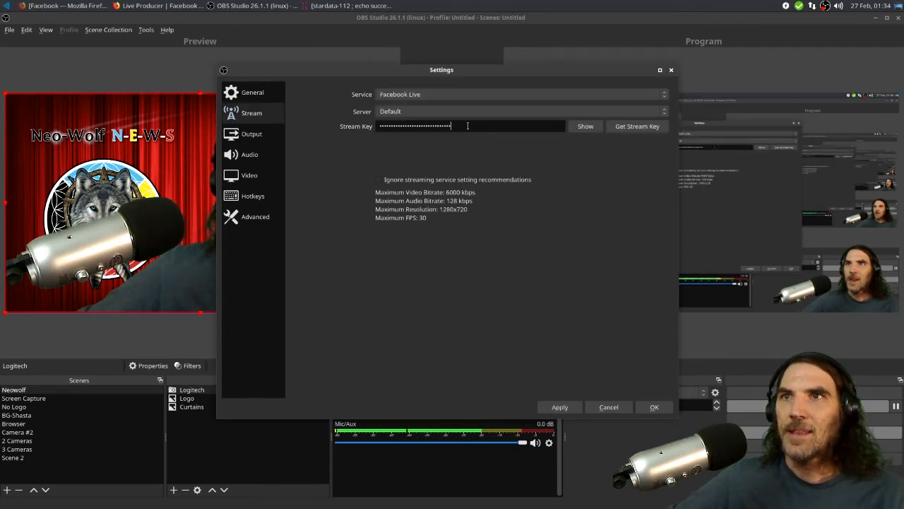
pyautogui.moveTo(467, 125); pyautogui.dragTo(362, 126)
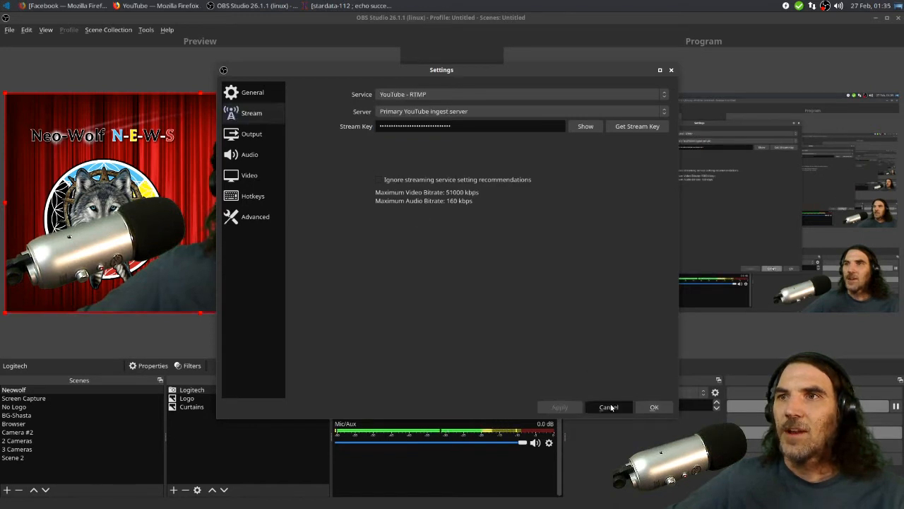
pyautogui.click(609, 406)
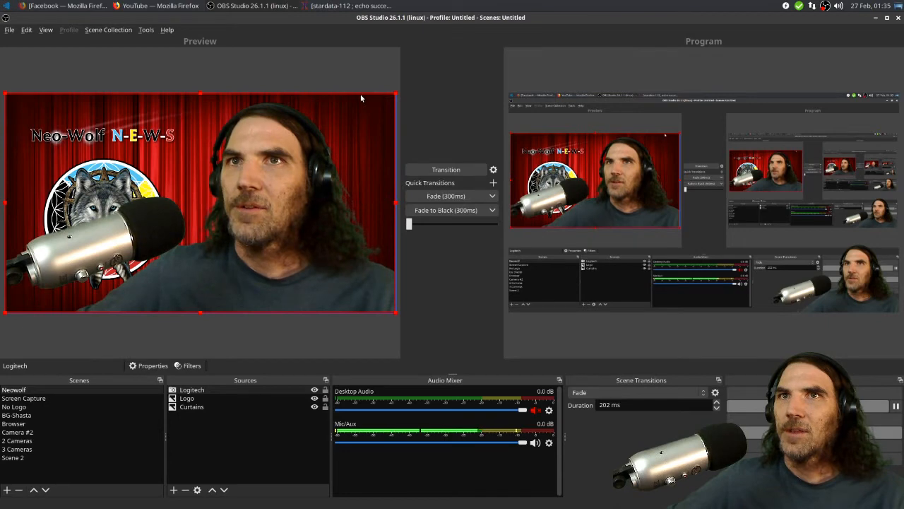
# Switch to YouTube in Firefox and open the Live Control Room for going live.
pyautogui.click(164, 7)
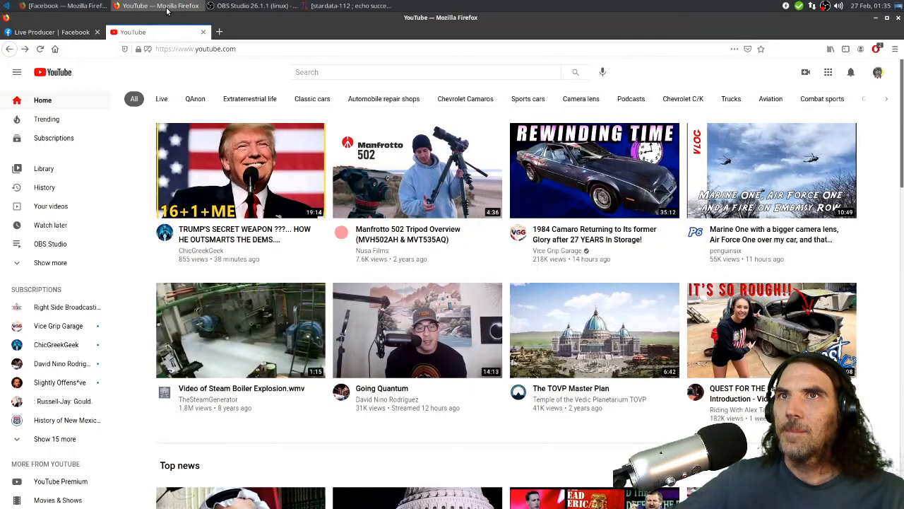
pyautogui.moveTo(477, 163)
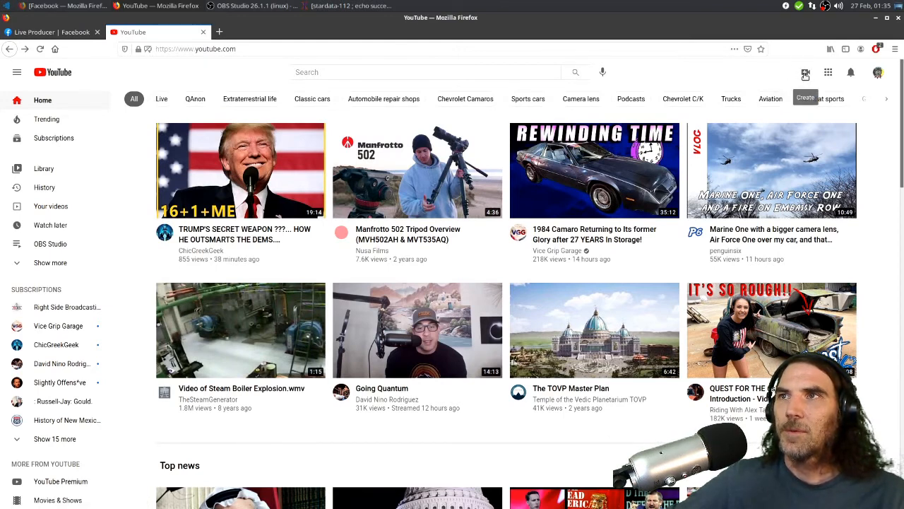
pyautogui.click(806, 74)
pyautogui.click(823, 113)
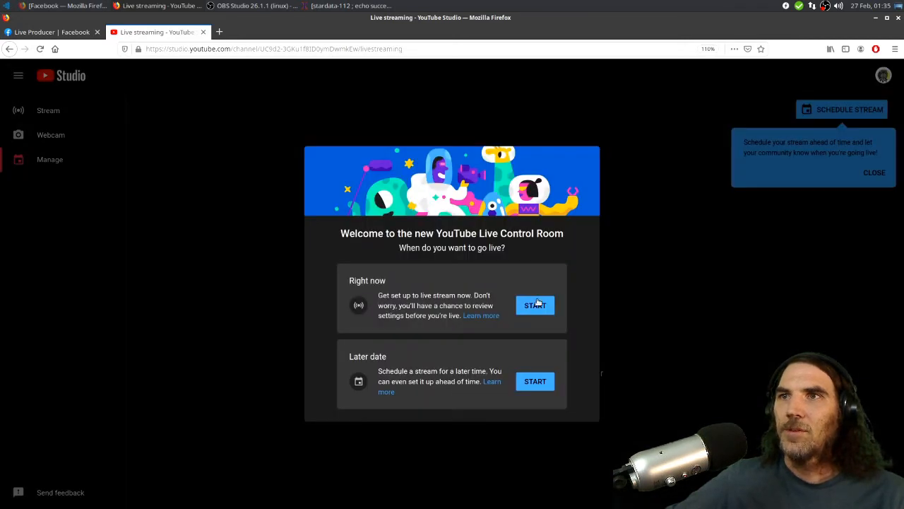
# Try to set up a right-now live stream from the webcam, allowing camera and microphone access.
pyautogui.click(537, 303)
pyautogui.click(536, 291)
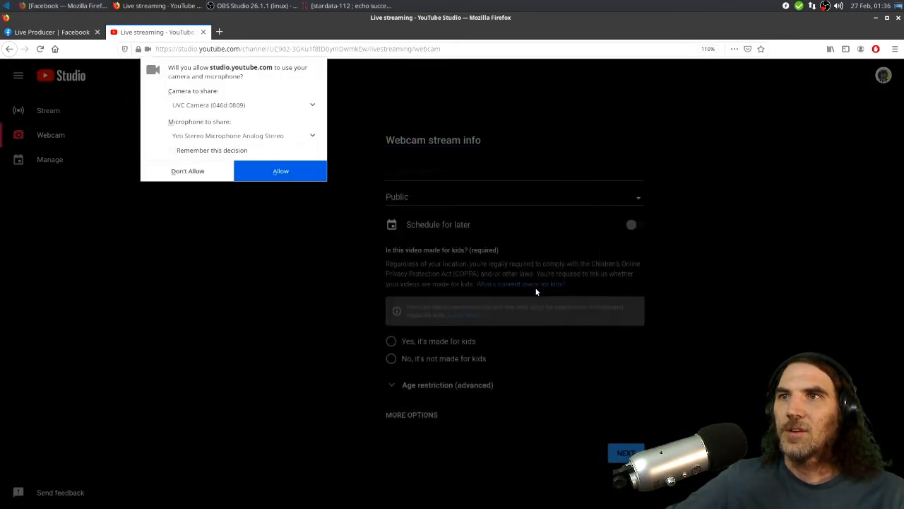
pyautogui.click(298, 174)
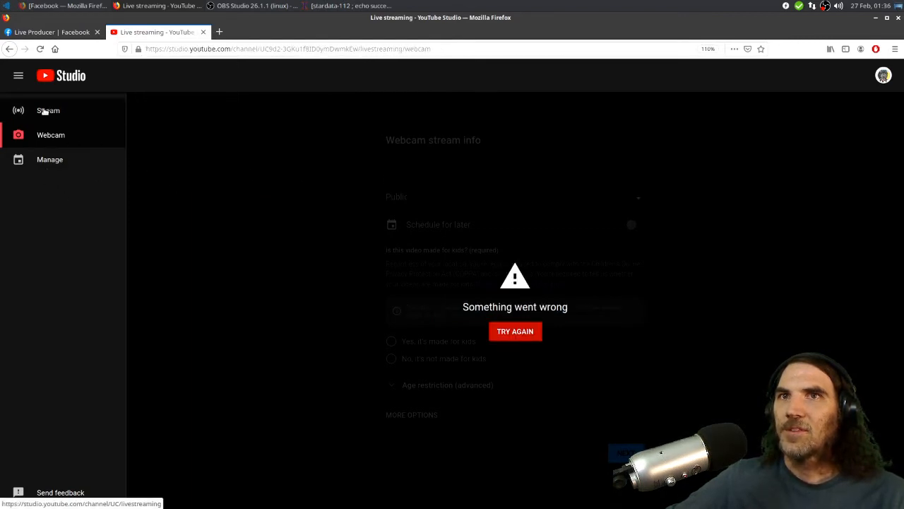
# Open the streaming software setup in YouTube Studio, decline saving the login, and copy the default stream key.
pyautogui.click(44, 111)
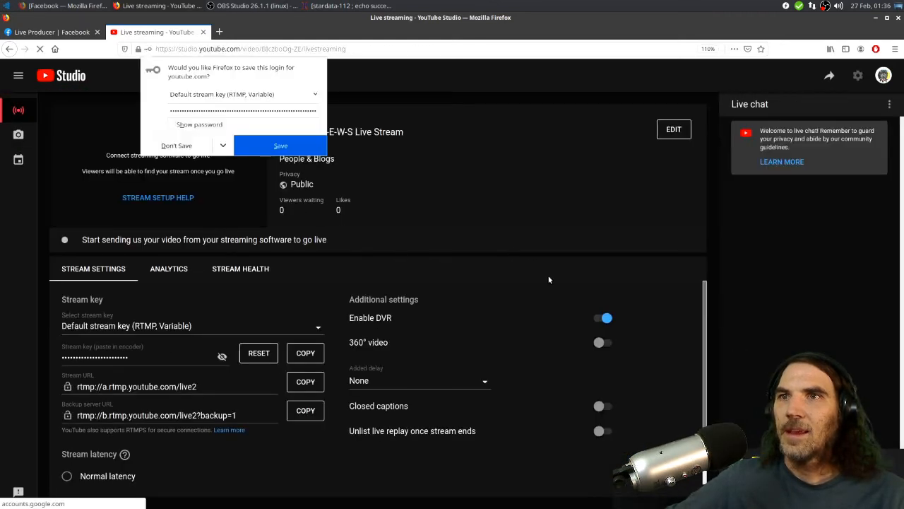
pyautogui.click(197, 148)
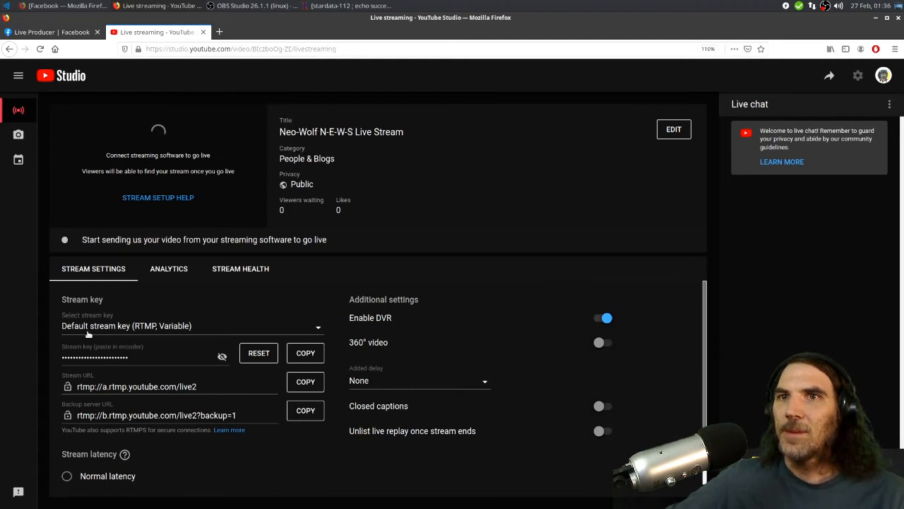
pyautogui.click(306, 355)
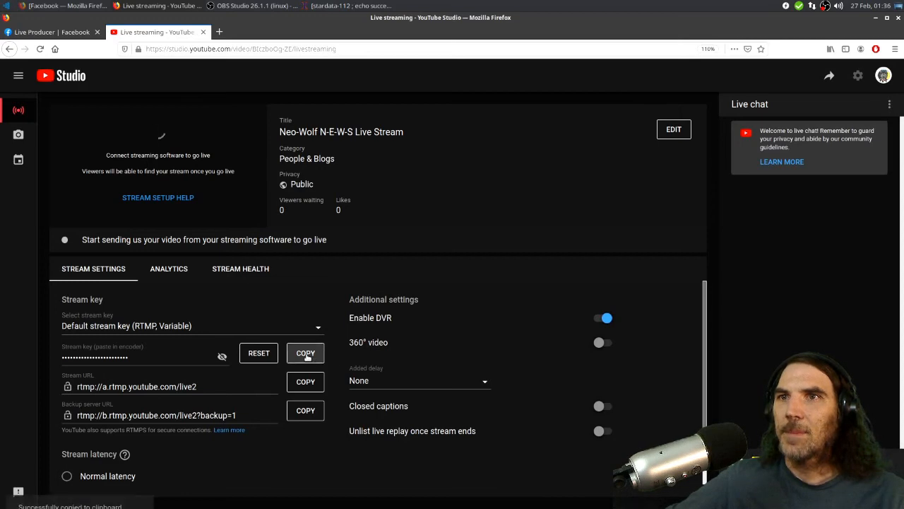
# Switch to OBS Studio and set the service in its stream settings to YouTube - RTMP.
pyautogui.click(240, 6)
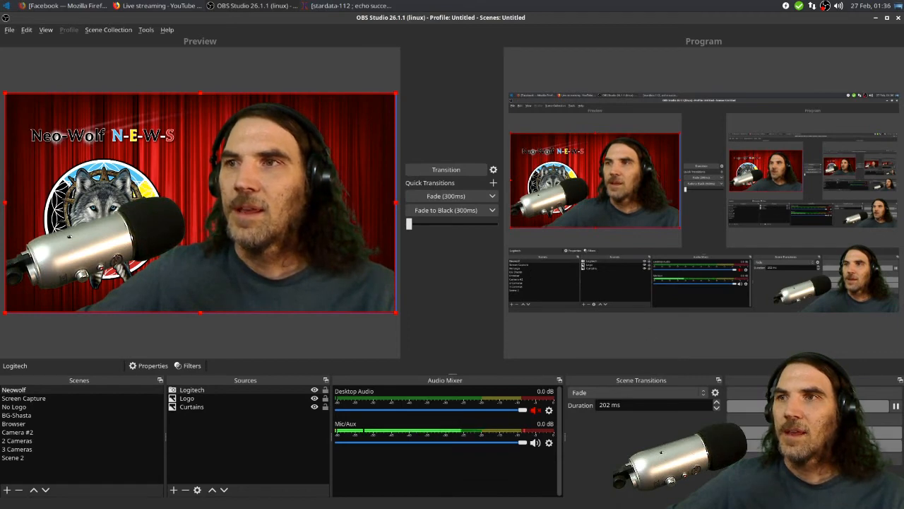
pyautogui.click(813, 445)
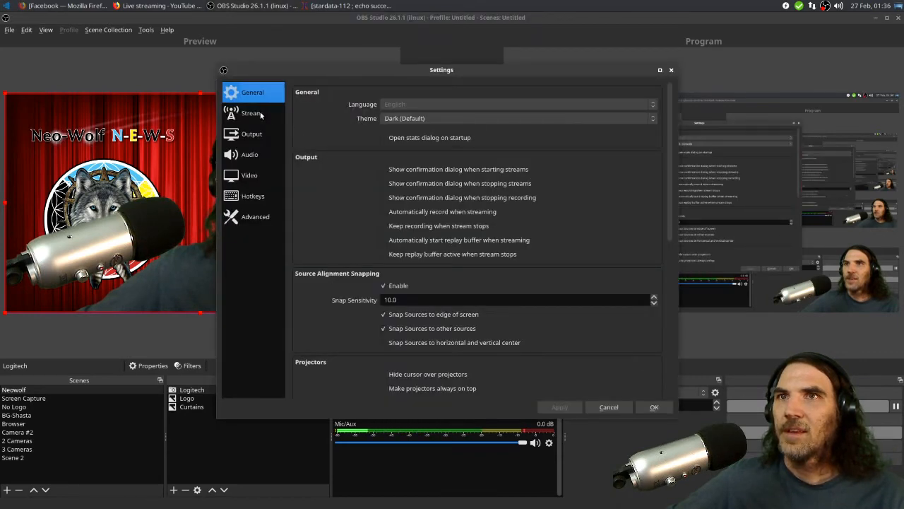
pyautogui.click(261, 115)
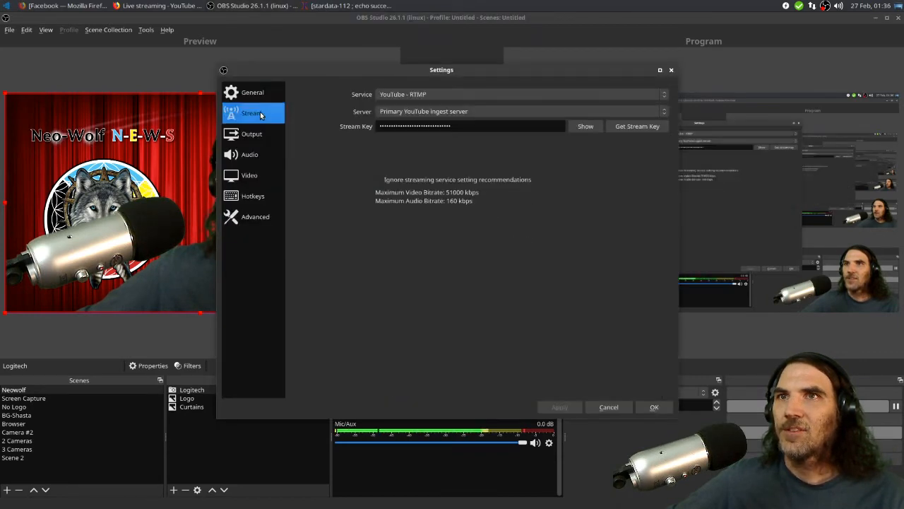
pyautogui.click(420, 94)
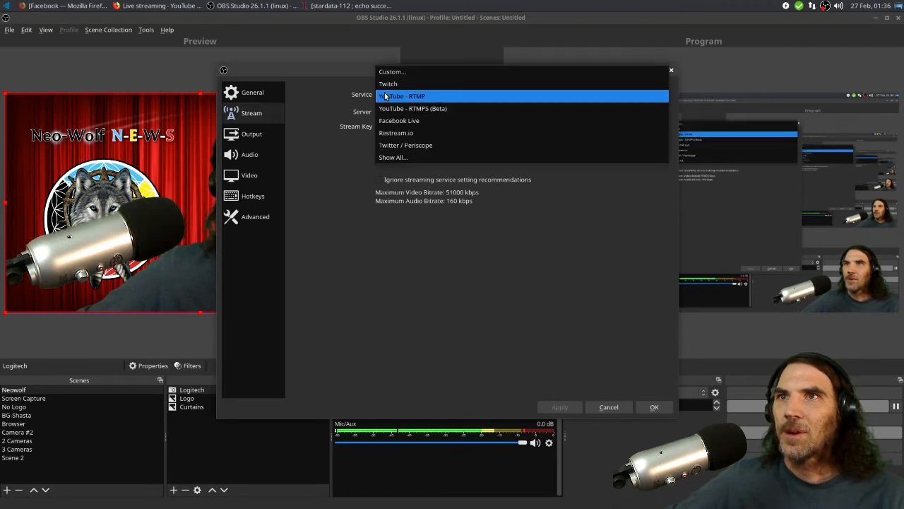
pyautogui.click(426, 100)
# Replace the stream key with the one copied from YouTube and apply the stream settings.
pyautogui.doubleClick(451, 126)
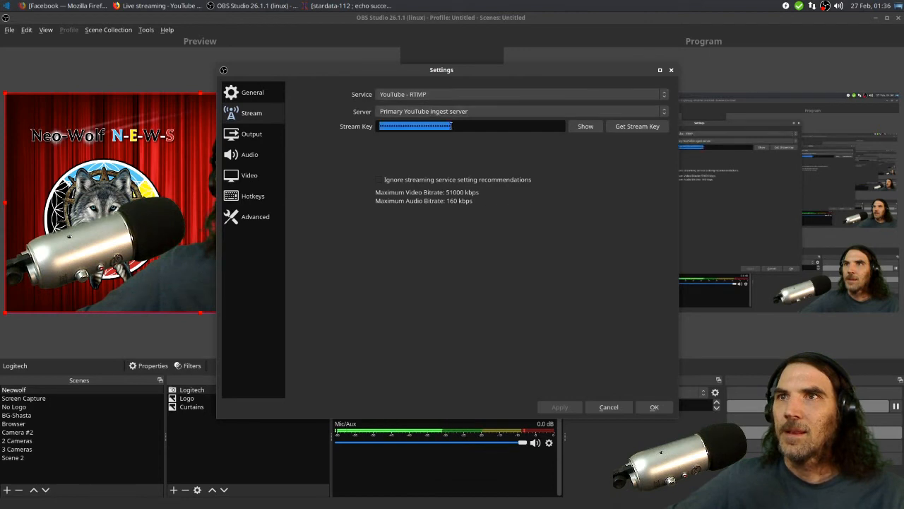
pyautogui.rightClick(451, 126)
pyautogui.click(478, 178)
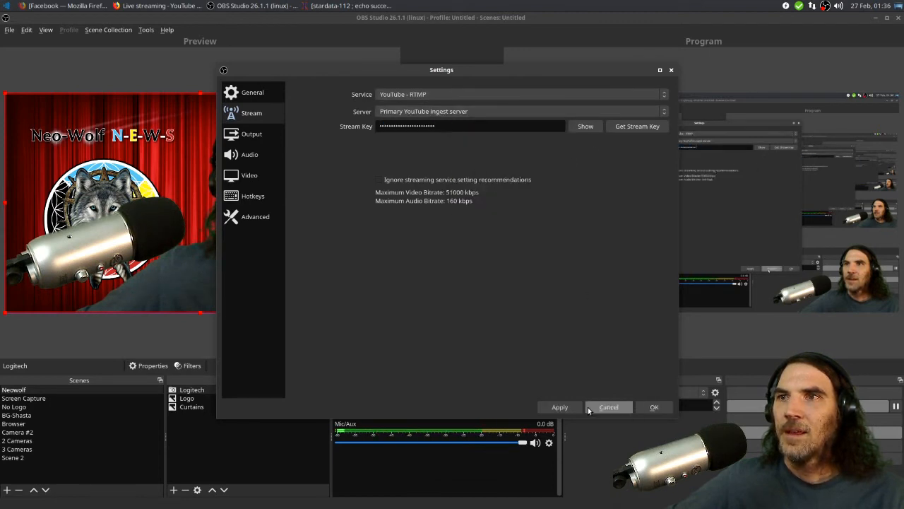
pyautogui.click(561, 408)
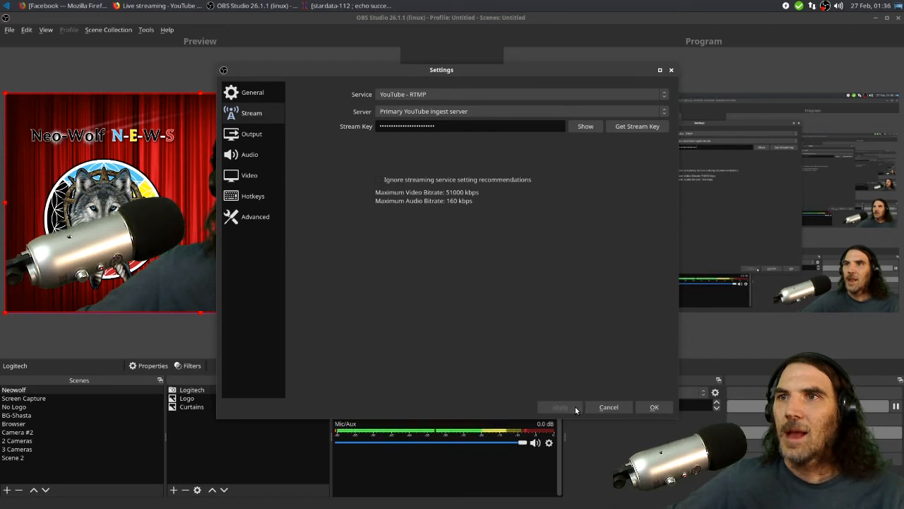
pyautogui.click(652, 405)
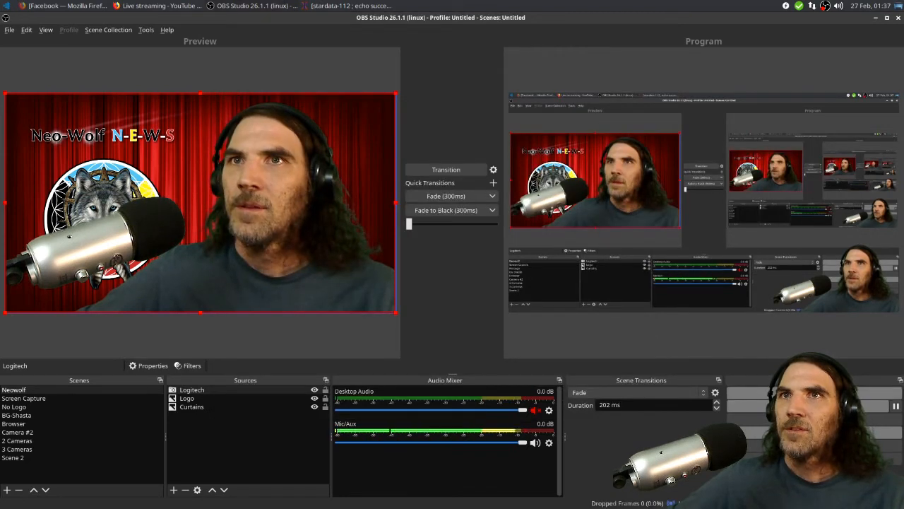
# Switch to YouTube Studio and check the live stream's preview and connection.
pyautogui.click(162, 6)
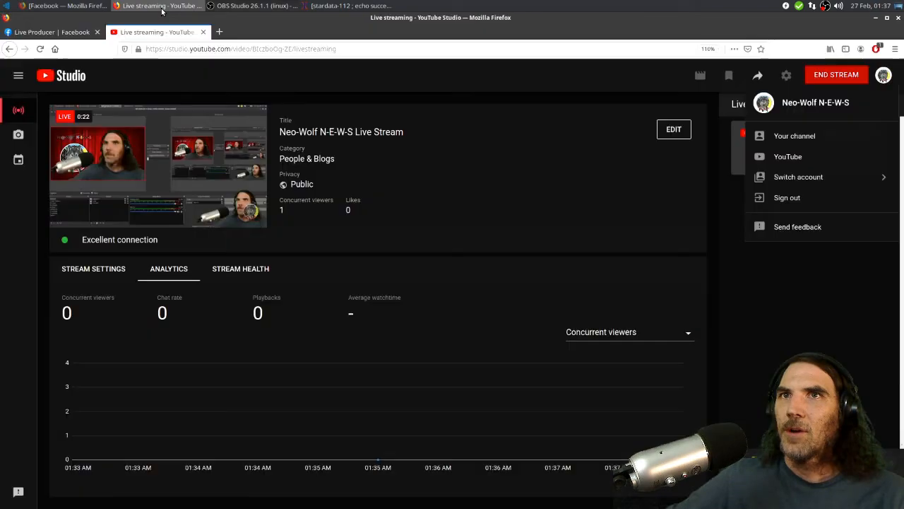